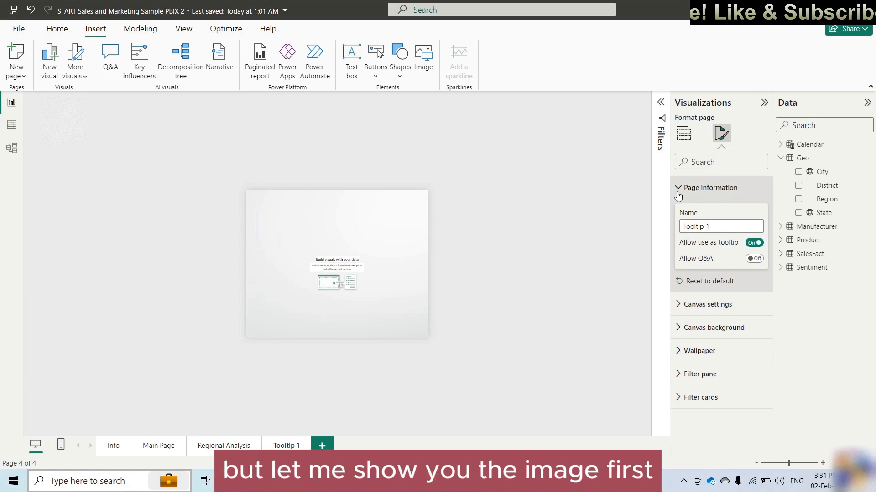
Step: Set the canvas background image fit to Fill on the Tooltip 1 page
click(681, 335)
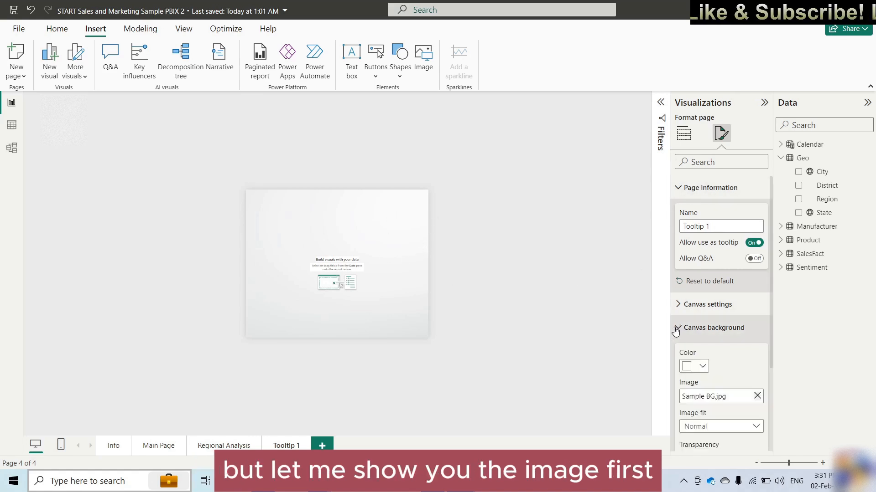
scroll(731, 328, down, 2)
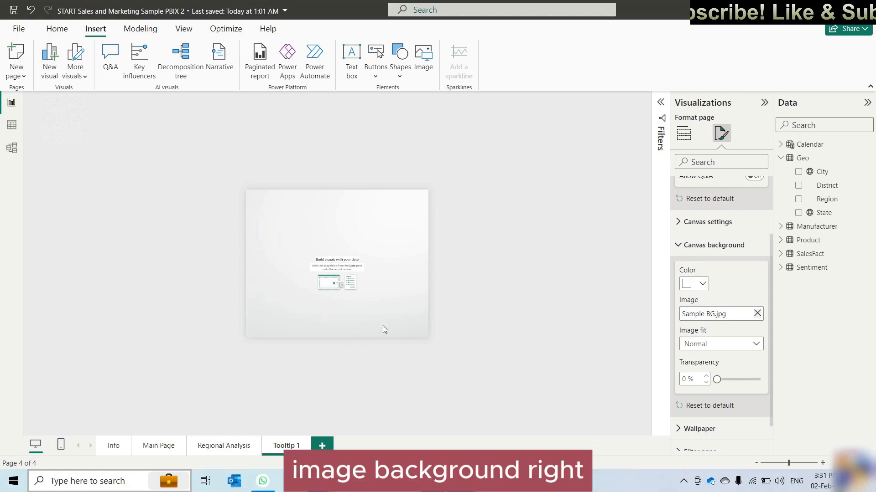
click(720, 349)
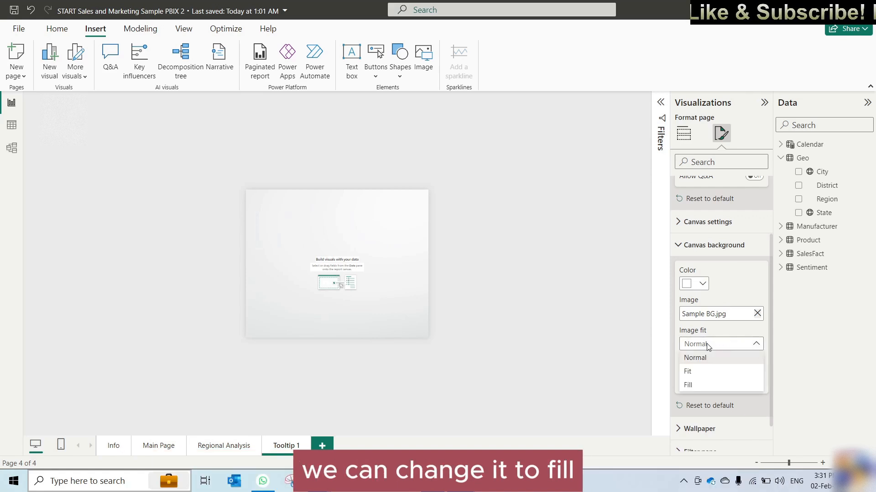
click(705, 387)
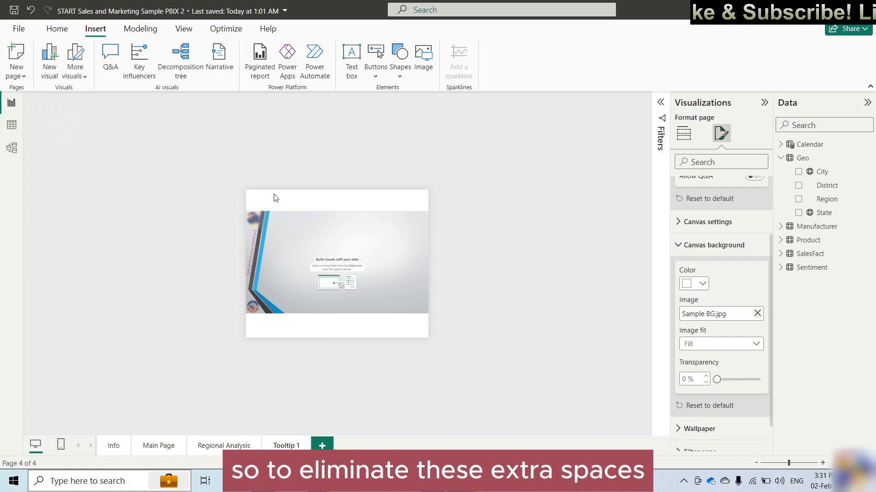
Step: Change the canvas type of the Tooltip 1 page to Custom
click(683, 245)
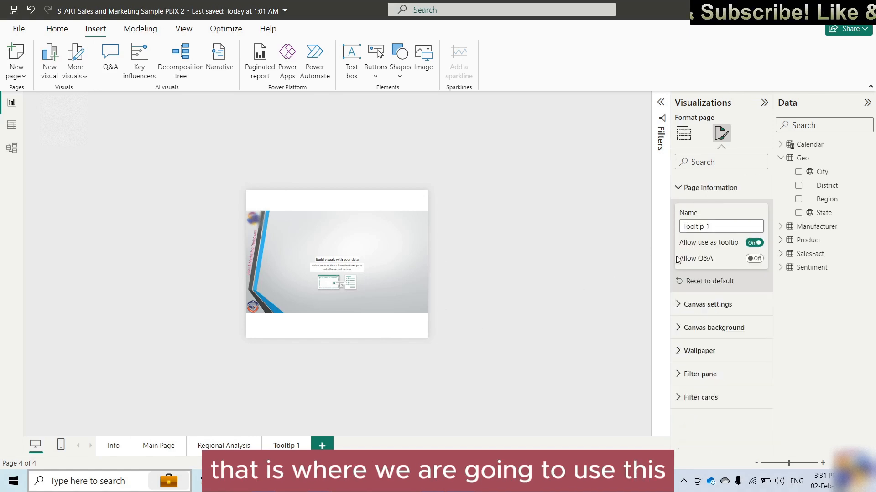
click(687, 311)
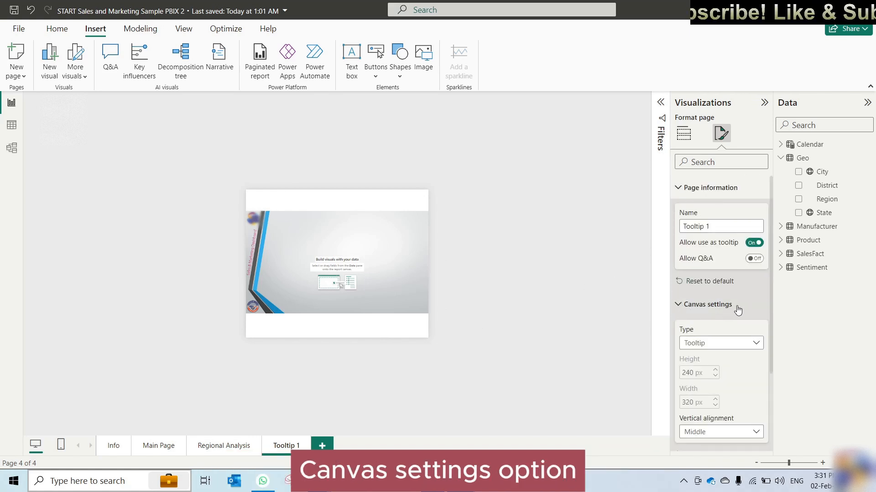
scroll(712, 310, down, 1)
scroll(712, 310, down, 2)
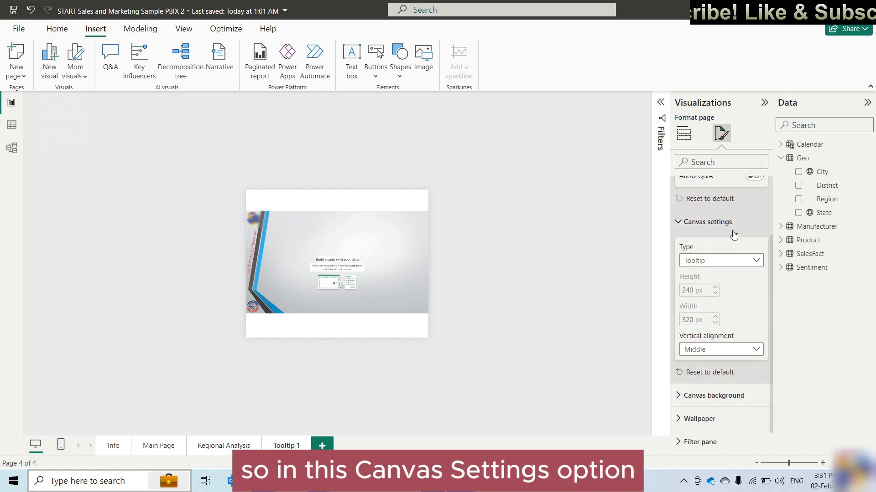
click(716, 266)
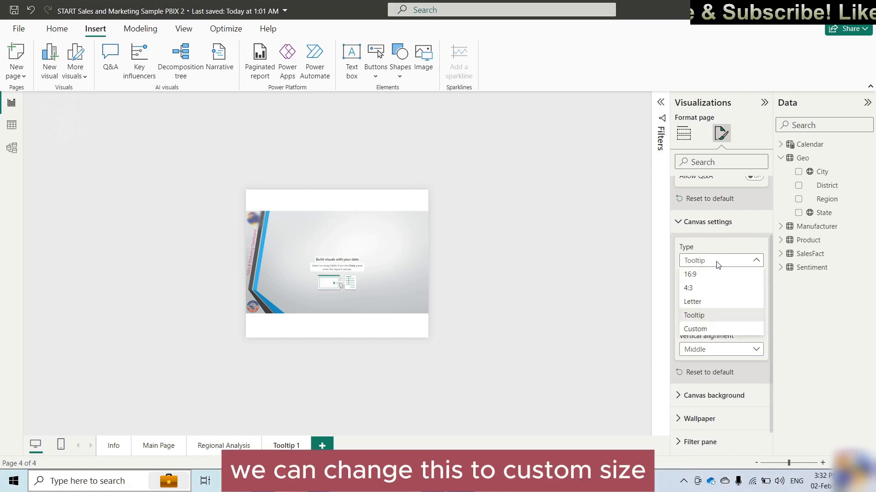
click(697, 328)
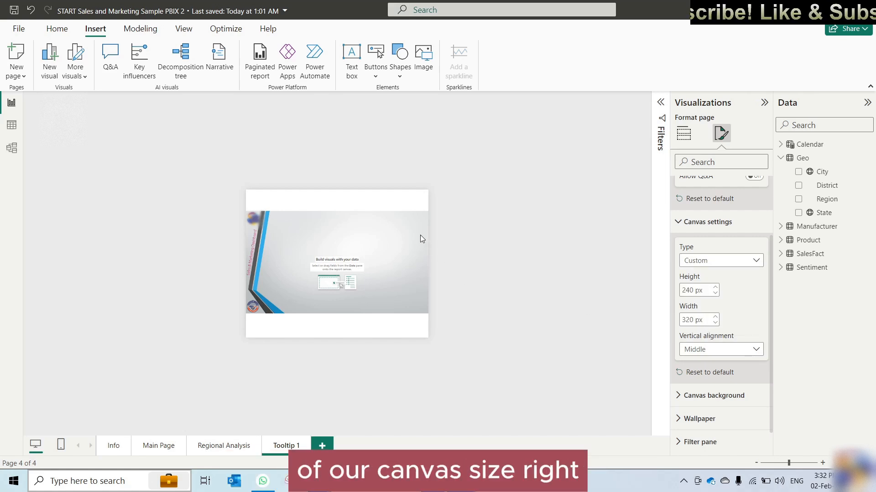
Step: Reduce the custom canvas height to 165 px to trim the empty space around the background image
click(693, 290)
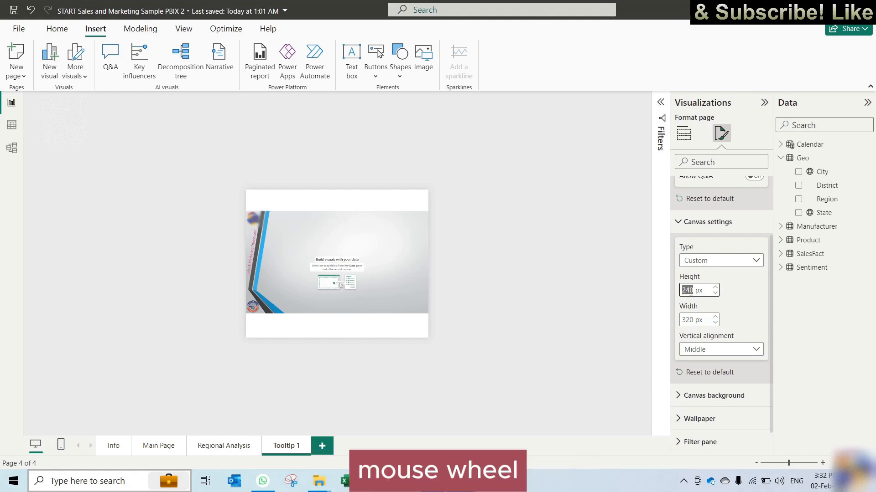
scroll(690, 292, down, 1)
text(233)
key(BackSpace)
key(BackSpace)
text(13)
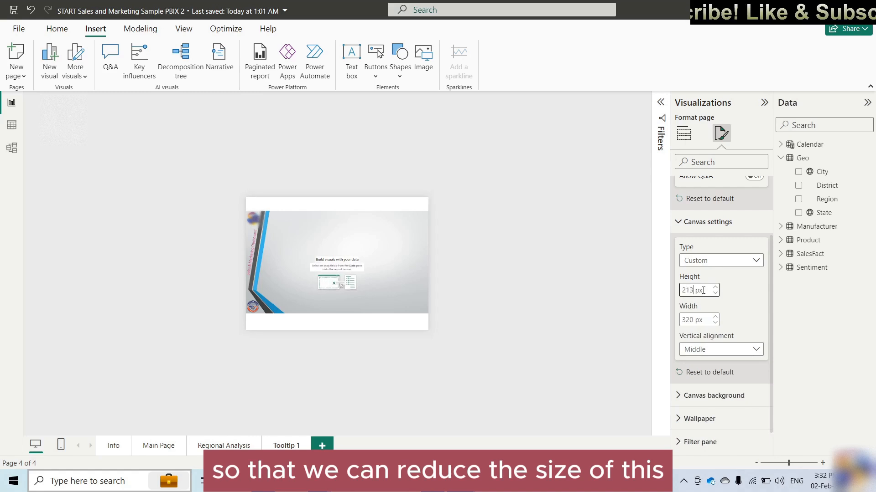
key(BackSpace)
key(BackSpace)
text(86)
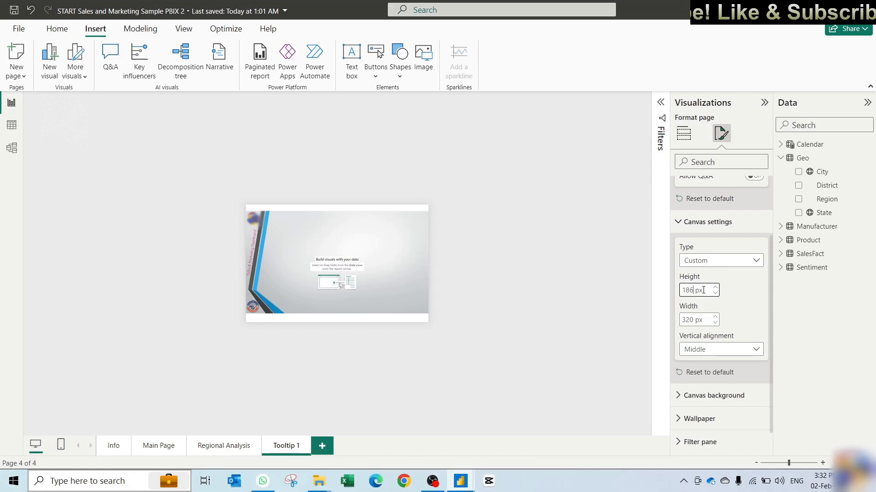
key(BackSpace)
key(BackSpace)
text(67)
key(BackSpace)
text(5)
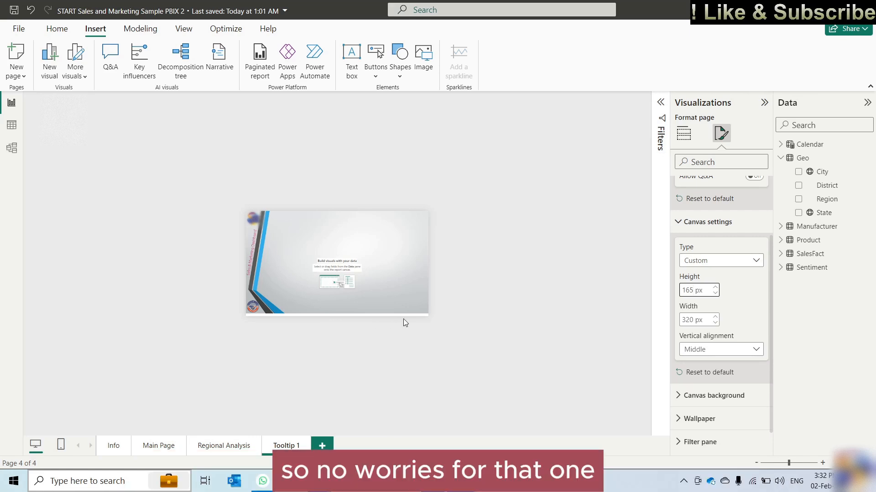
Step: Set the canvas background image fit to Fit and switch from page formatting to building visuals
click(681, 222)
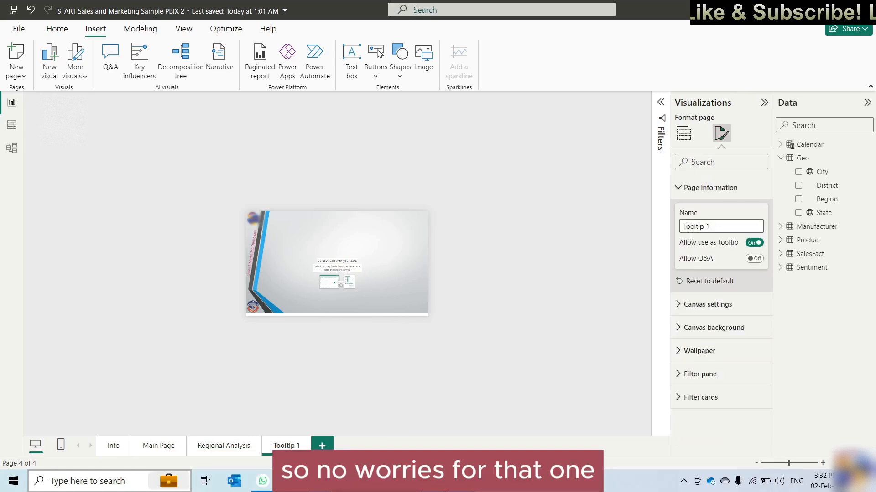
click(683, 329)
scroll(729, 331, down, 2)
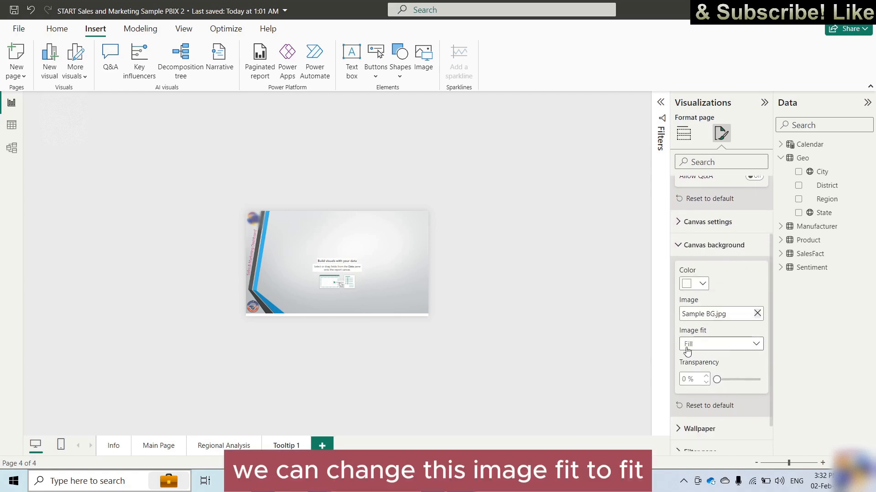
click(705, 345)
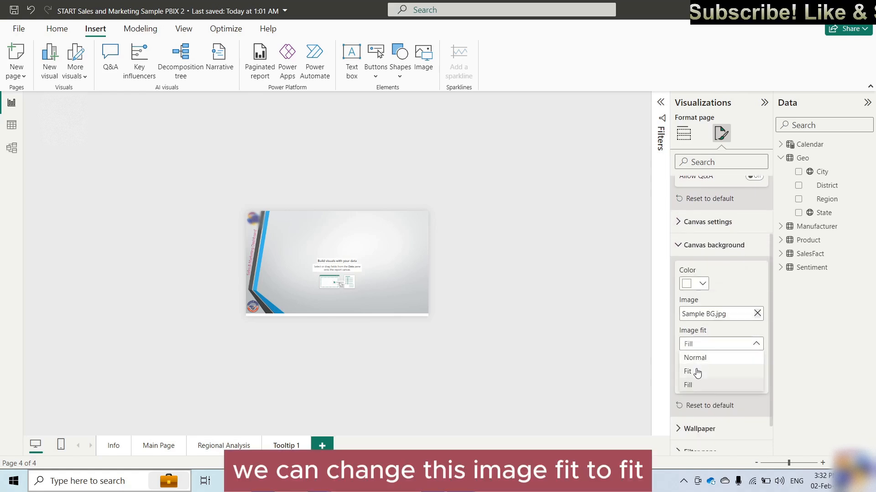
click(696, 373)
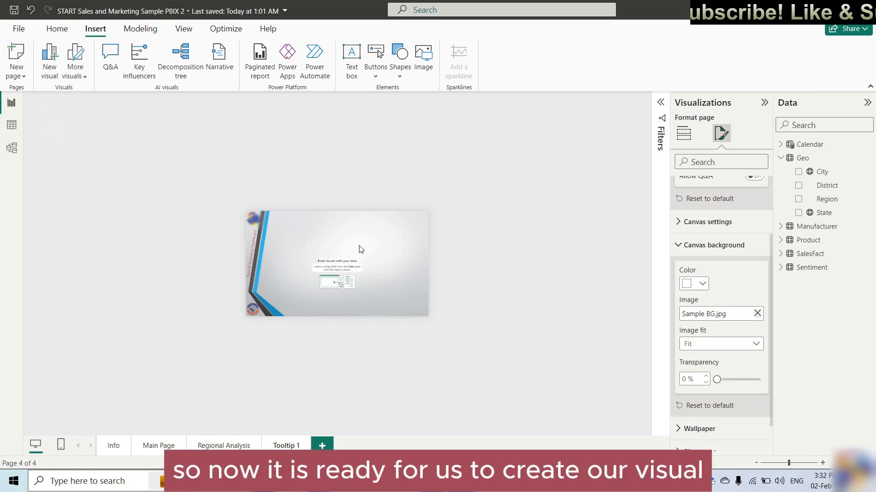
click(683, 133)
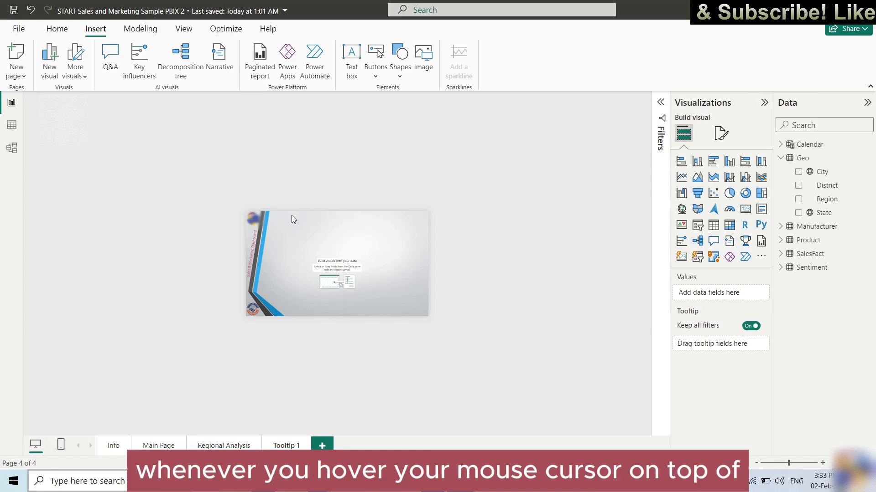
Step: Inspect the default tooltip of the Revenue by Year line chart on the Main Page and return to the Tooltip 1 page
click(158, 446)
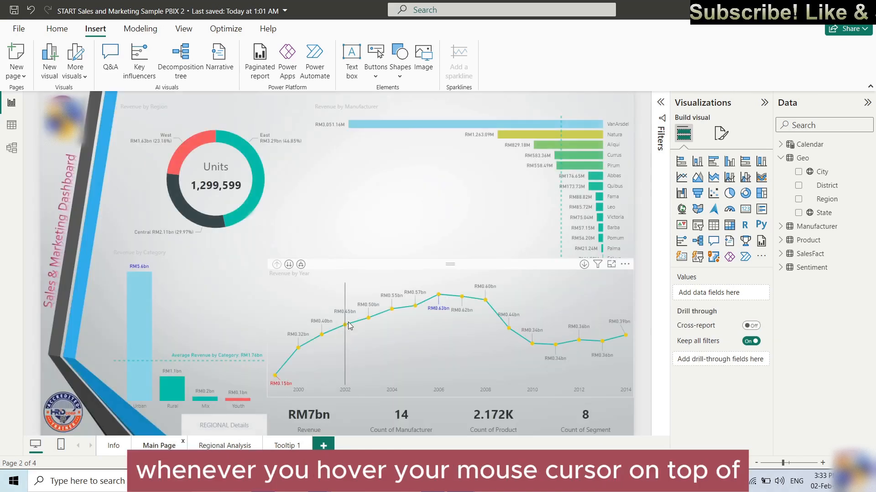
mouse_move(439, 351)
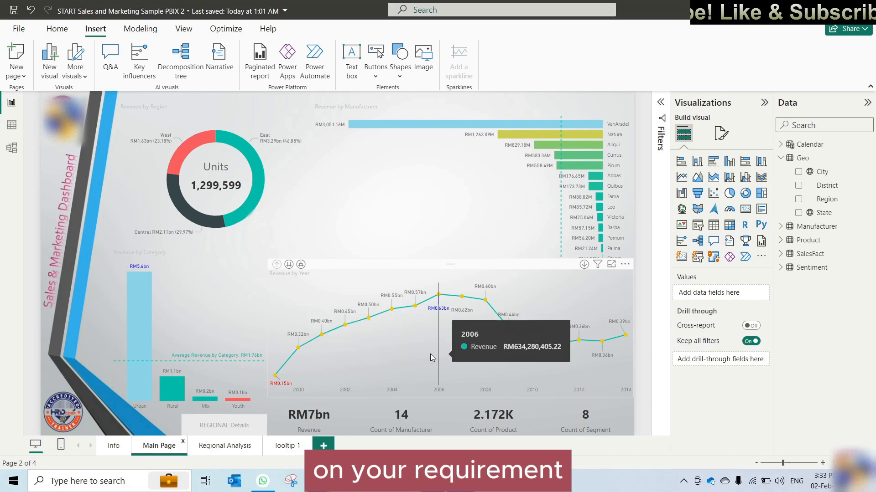
click(285, 446)
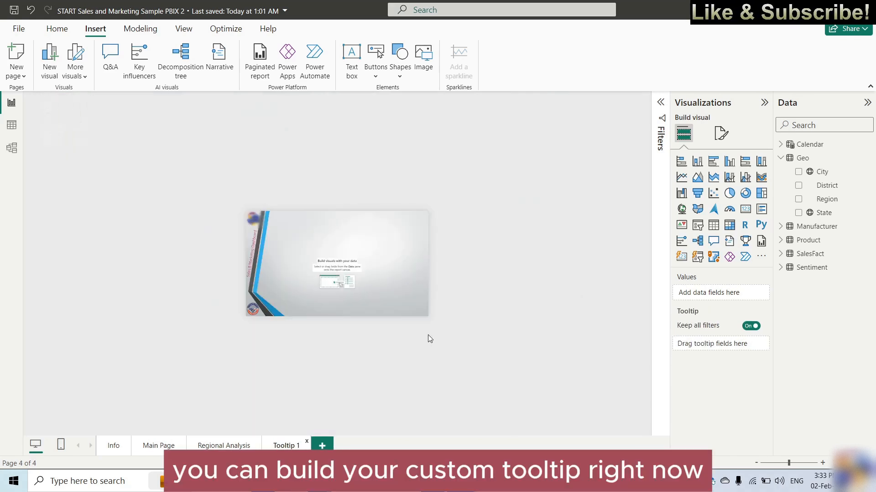
click(156, 445)
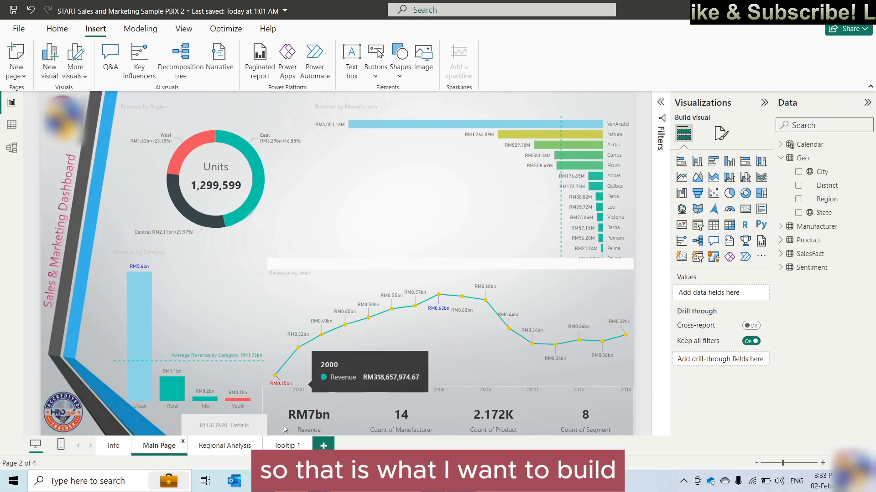
click(286, 446)
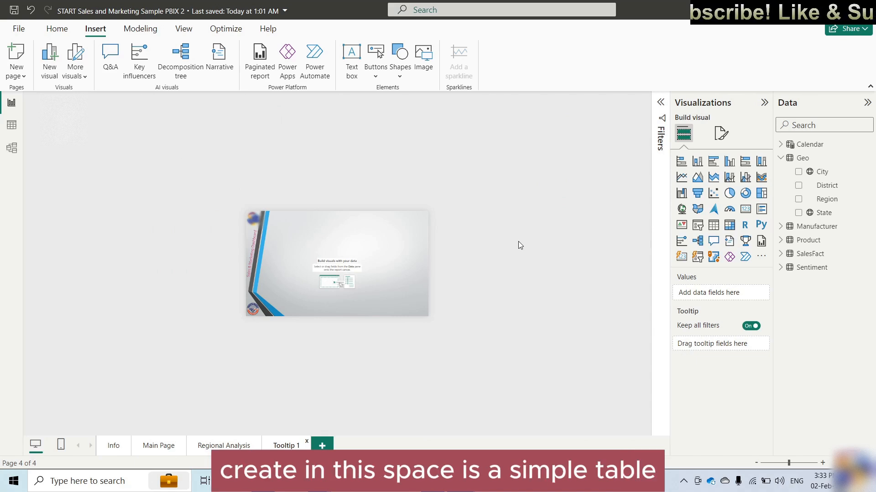
Step: Add a table visual to the tooltip page and fit it into the clear area beside the background's stripe design
click(714, 226)
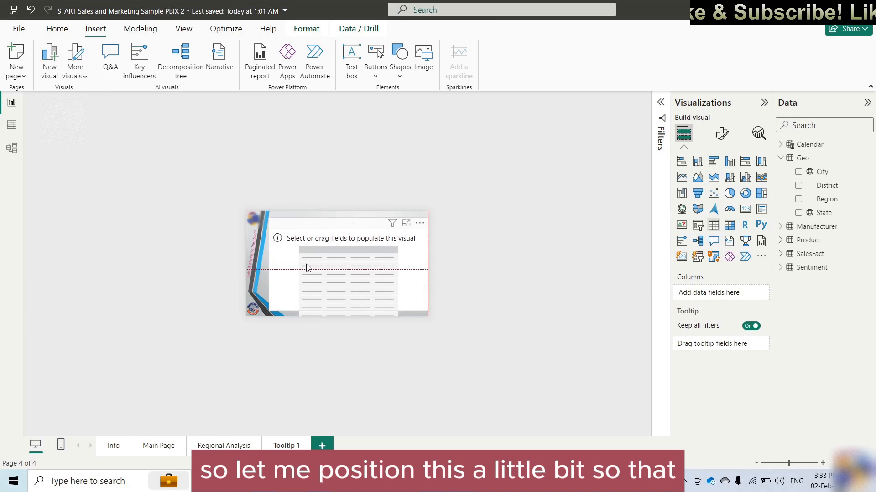
drag(270, 311, 281, 309)
drag(363, 273, 354, 272)
drag(273, 309, 279, 306)
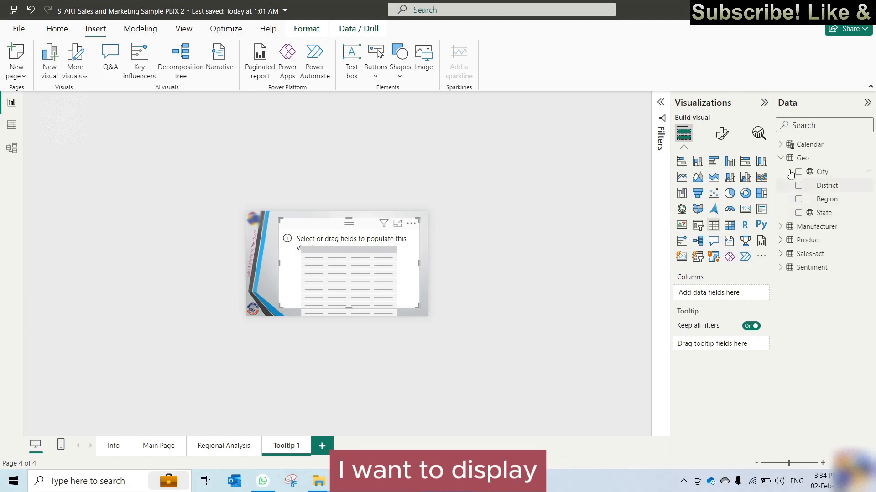
Step: Add Product from the Product table and Revenue from the SalesFact table as the table visual's columns
click(780, 158)
click(781, 187)
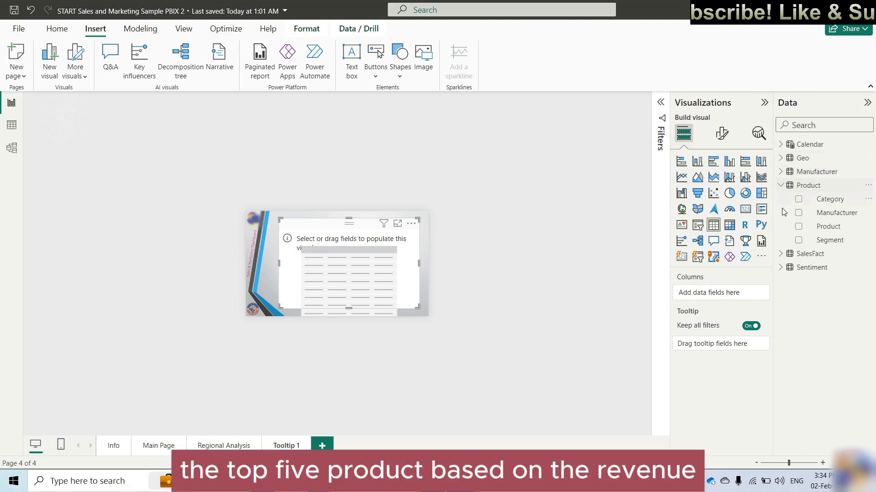
click(798, 228)
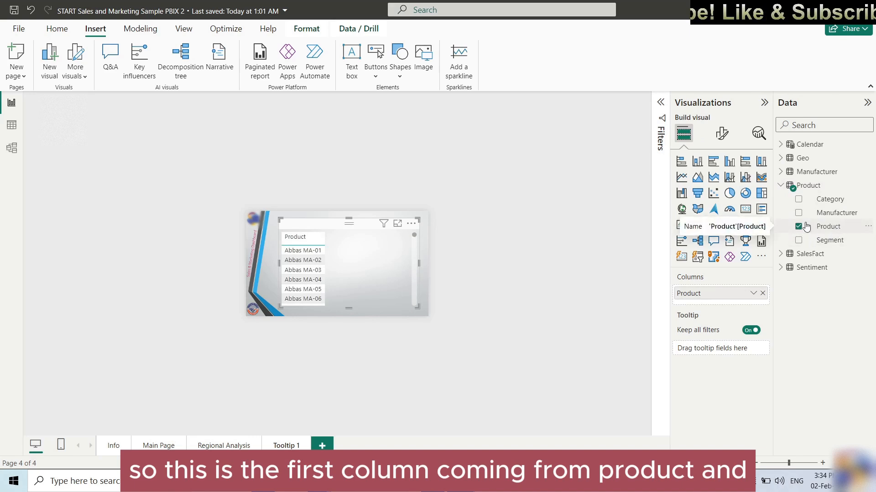
click(780, 186)
click(781, 201)
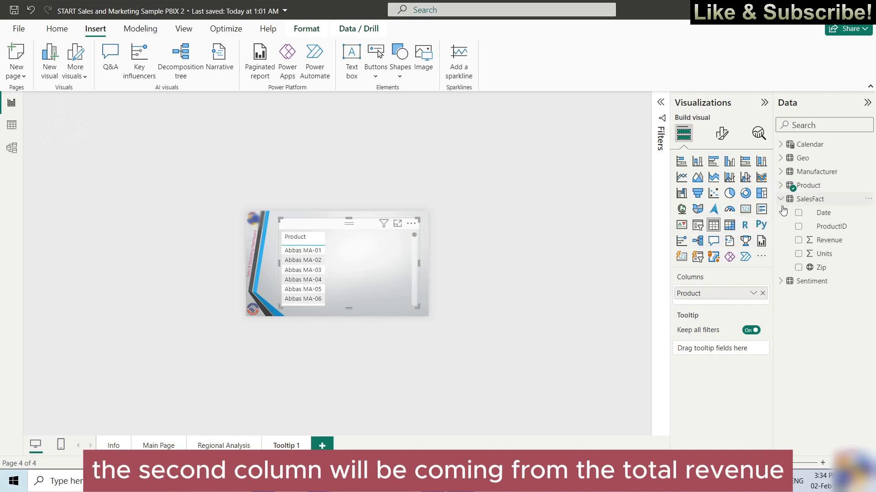
click(798, 241)
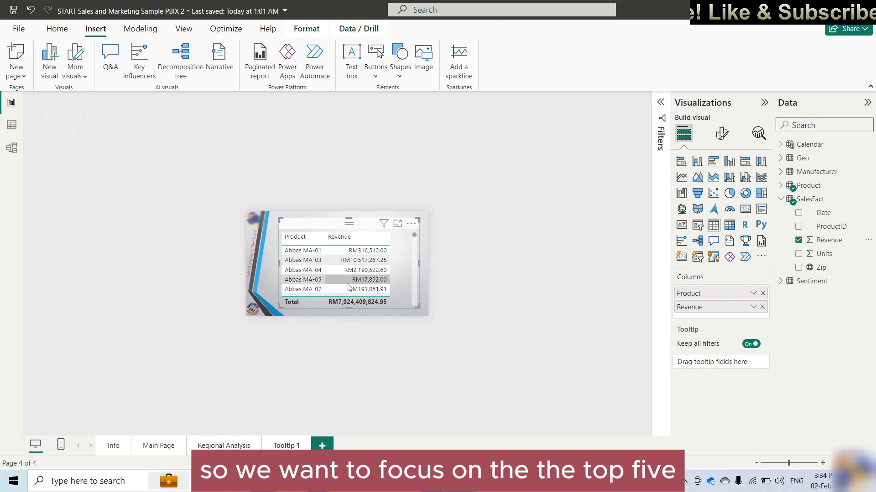
Step: Filter the table visual's Product field with a Top N filter showing the top 5 items by Revenue
click(662, 135)
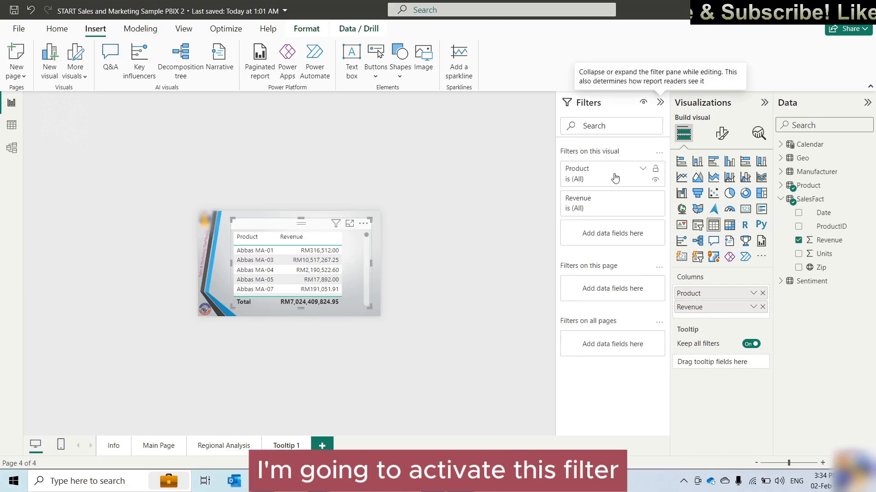
click(643, 173)
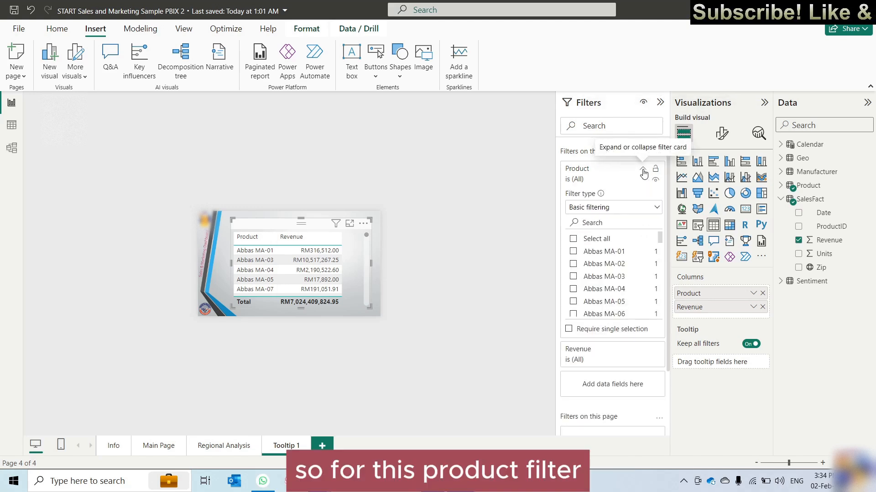
click(618, 208)
click(582, 251)
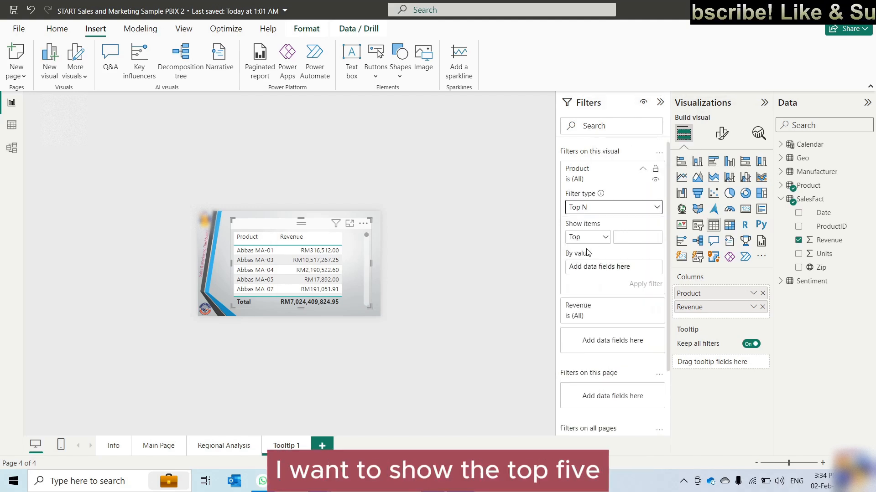
click(637, 237)
text(5)
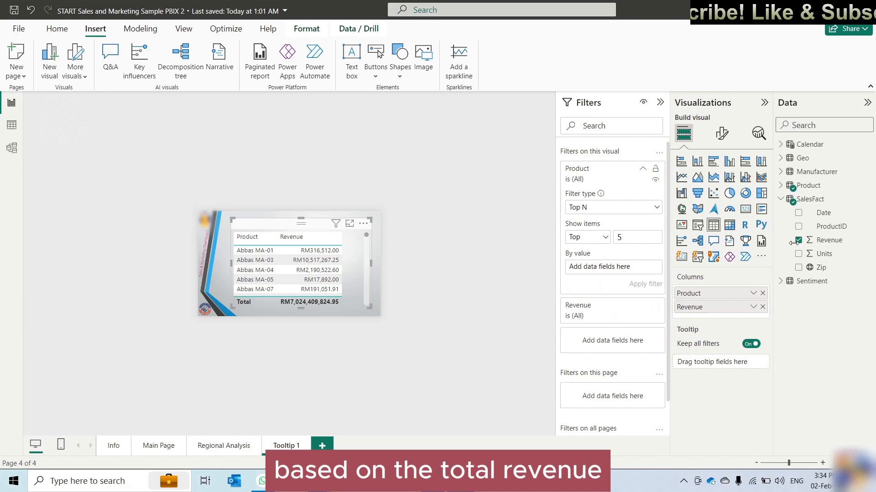
drag(828, 240, 614, 267)
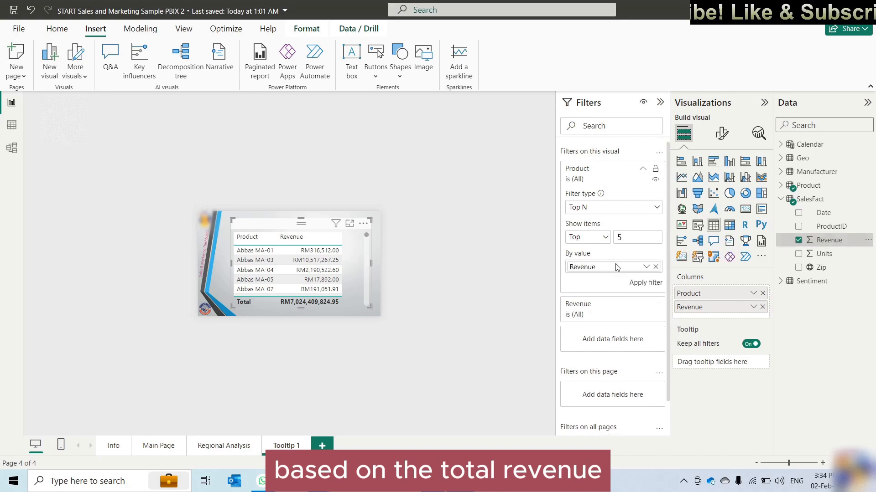
click(645, 283)
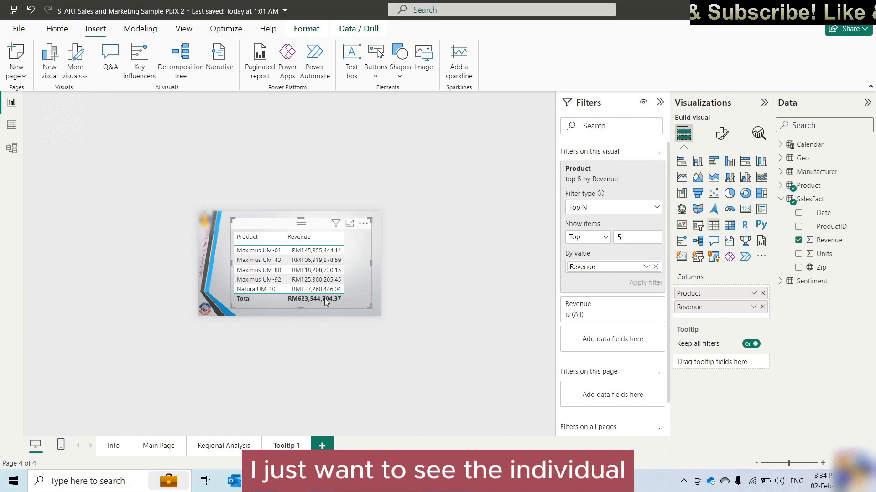
Step: Turn off the totals row of the top five products table
click(660, 103)
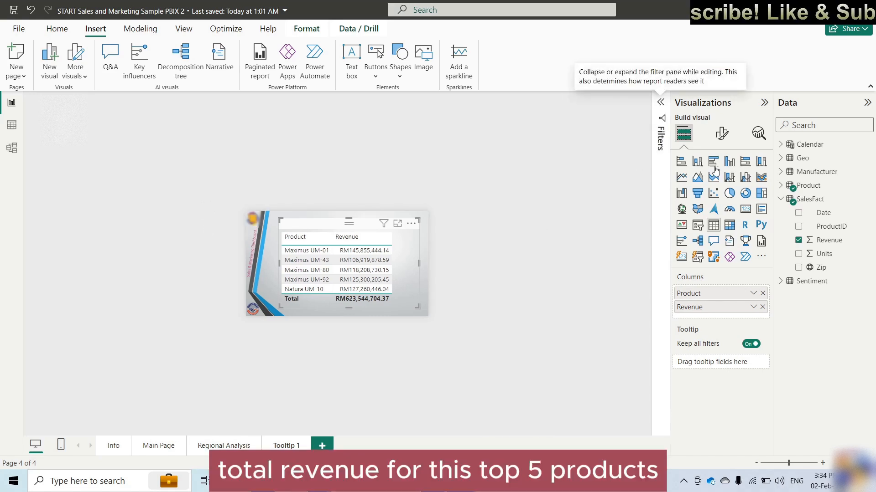
click(722, 134)
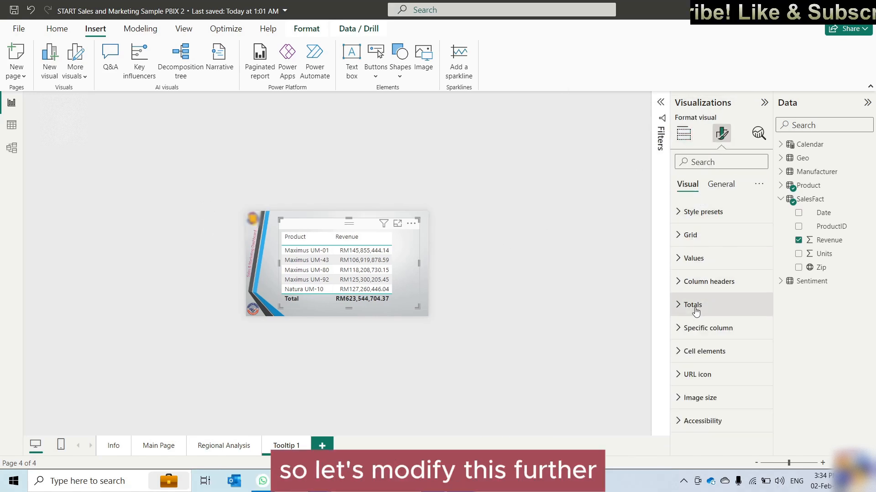
click(679, 308)
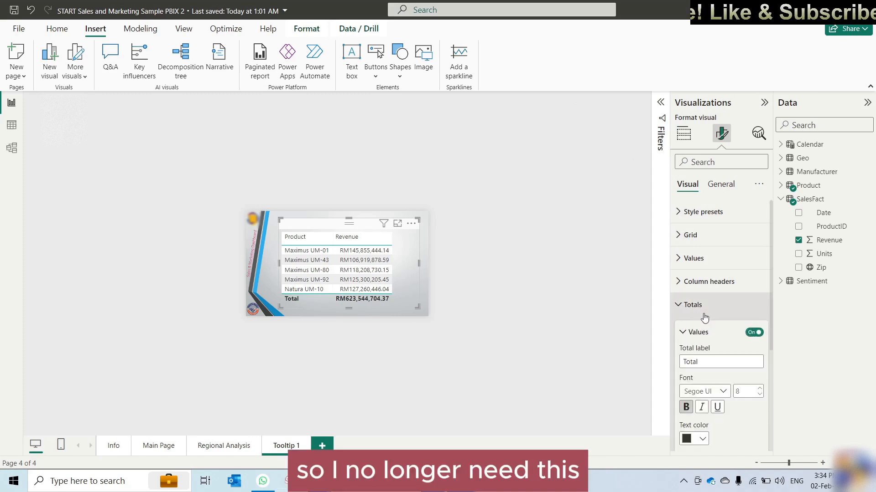
click(754, 333)
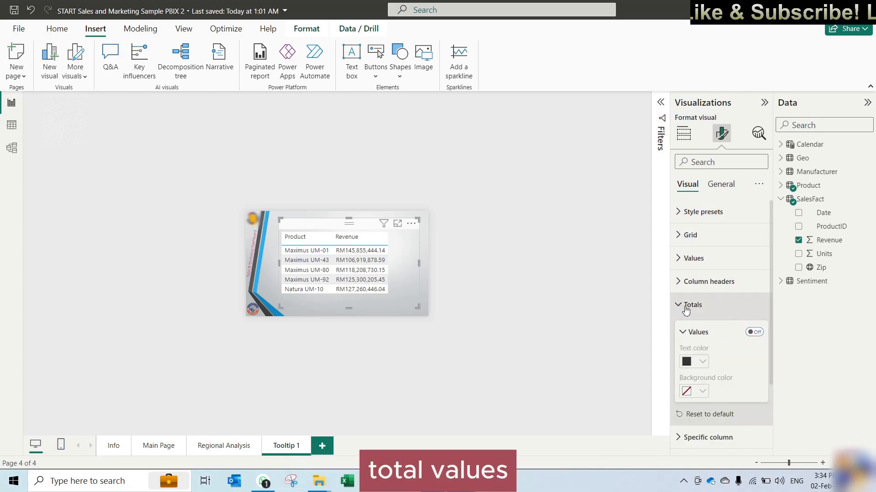
click(680, 306)
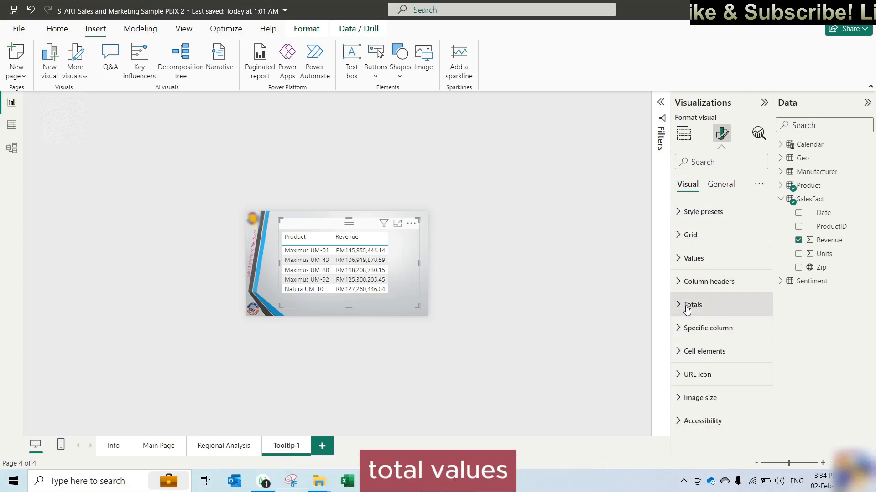
Step: Turn on the table visual's title and set its text to "Top 5 Products by Revenue"
click(721, 184)
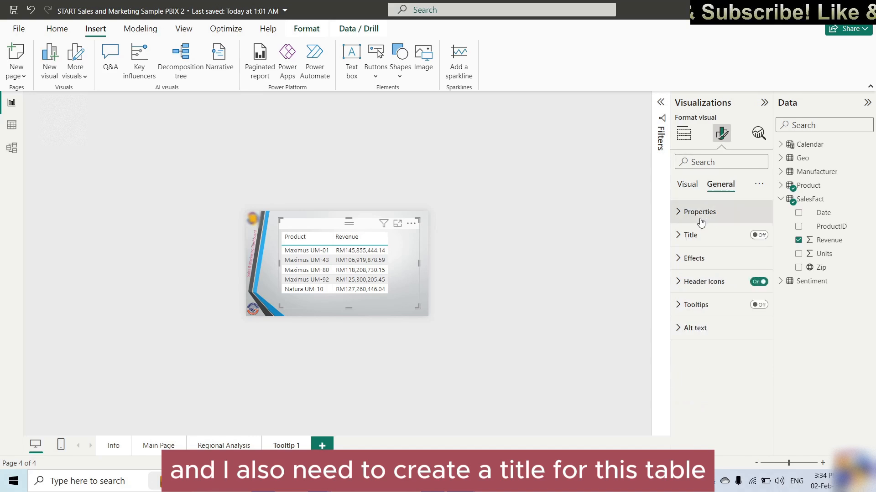
click(681, 235)
click(759, 235)
click(688, 269)
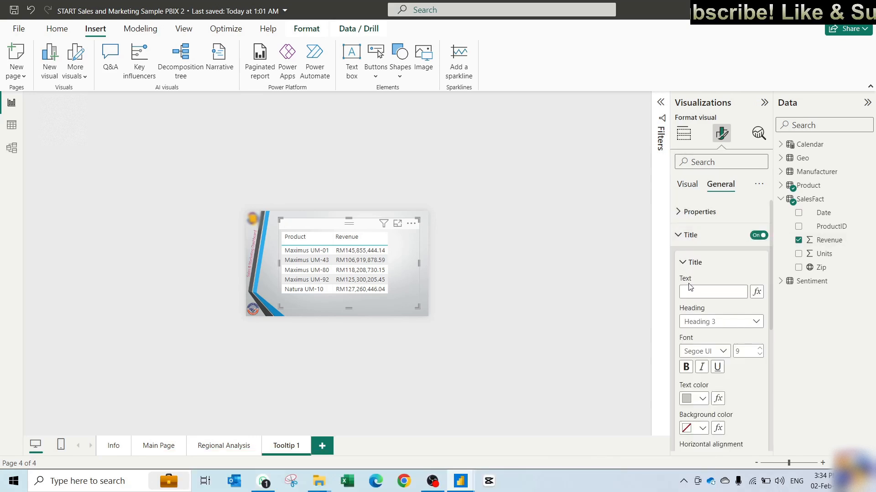
click(692, 291)
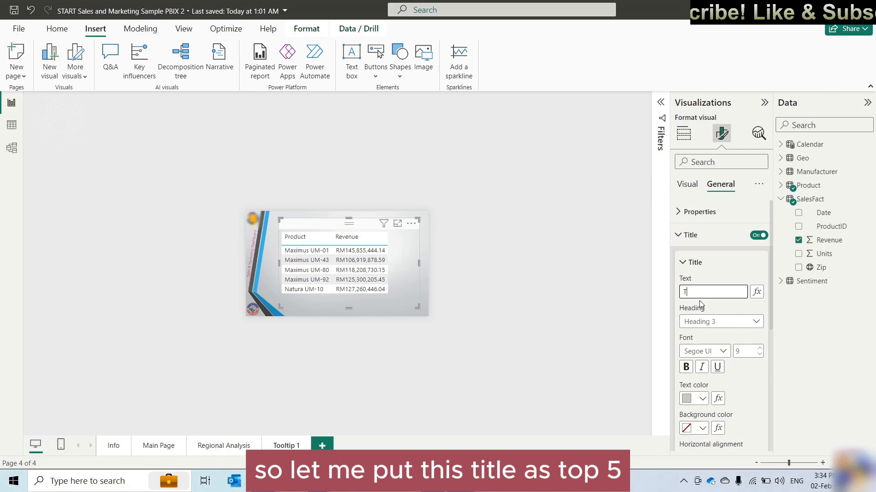
text(Top 5 Pro)
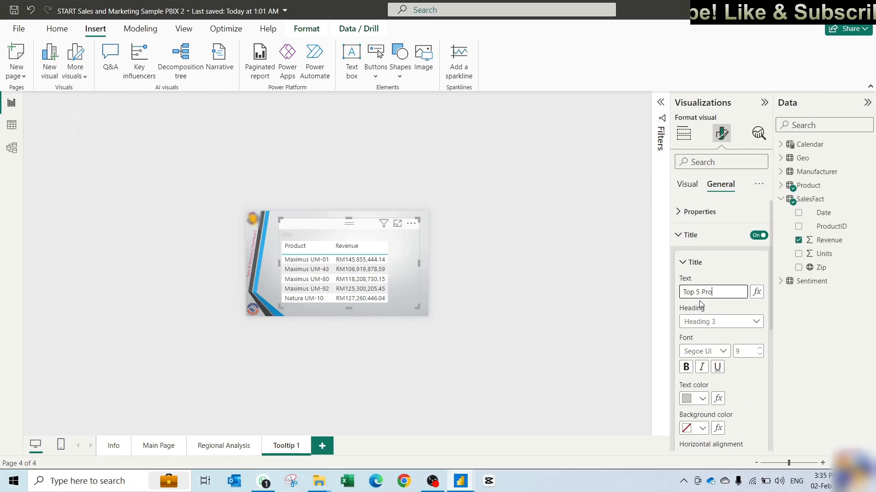
text(ducts )
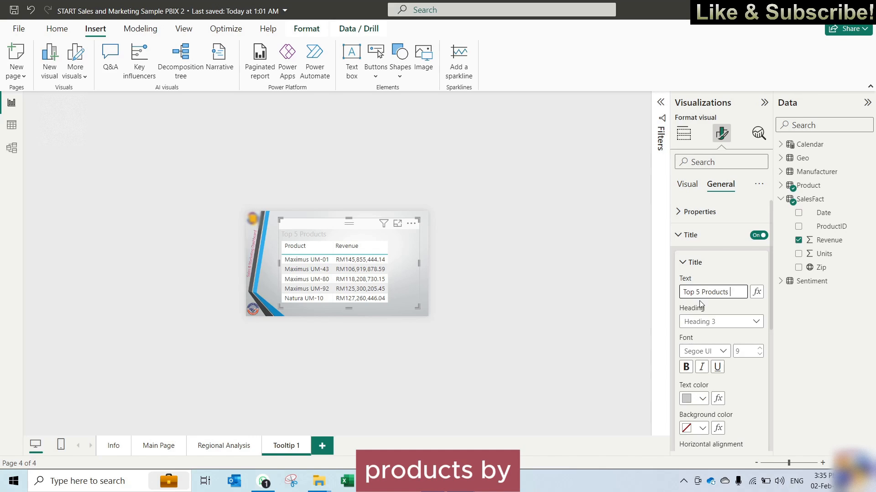
text(by Revenue)
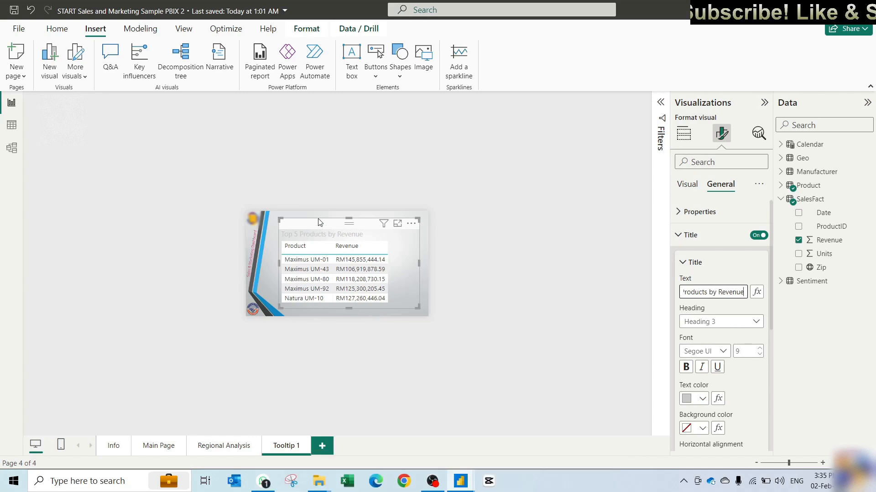
Step: Set the table values' font size to 10 and resize and reposition the visual so all five rows fit beside the stripes
drag(417, 263, 392, 261)
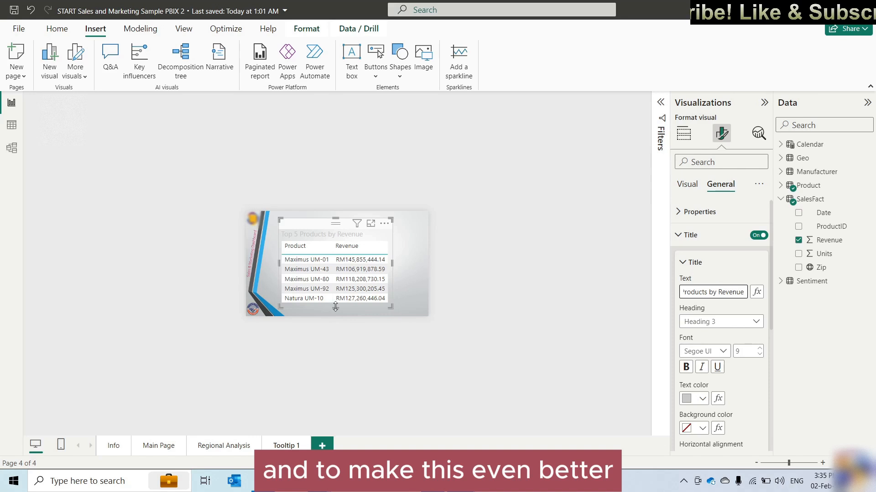
drag(303, 224, 319, 226)
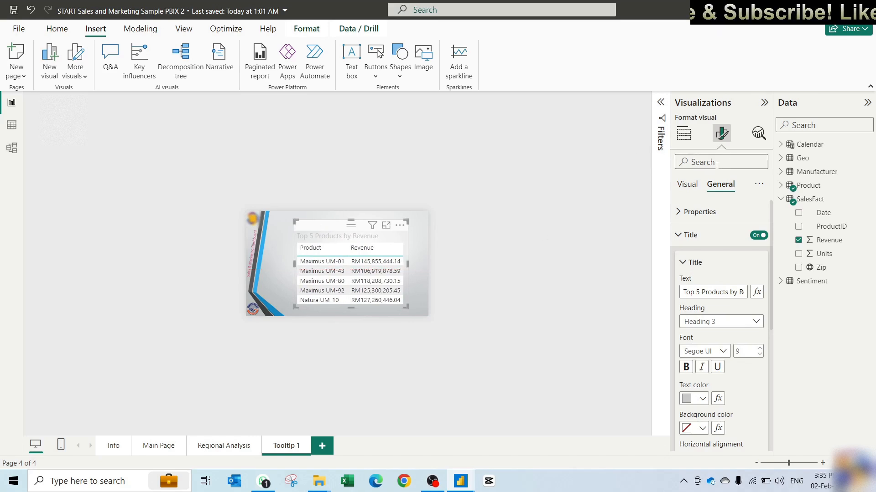
click(687, 188)
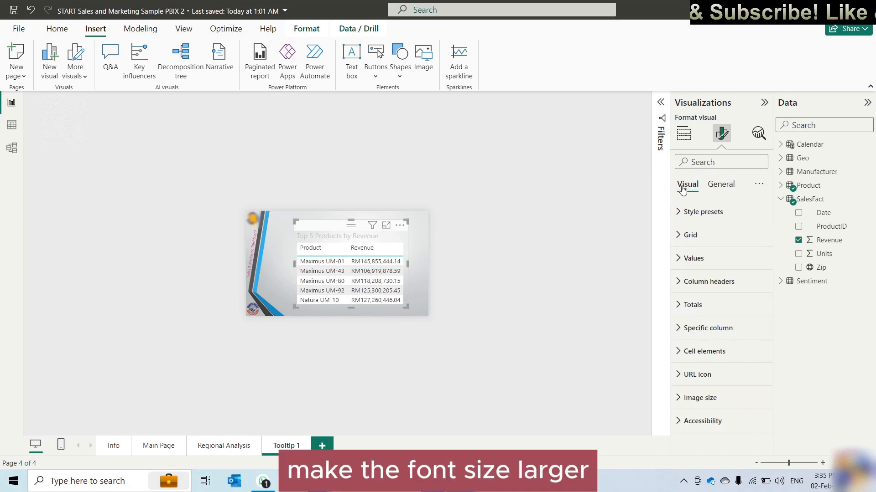
click(689, 259)
click(748, 315)
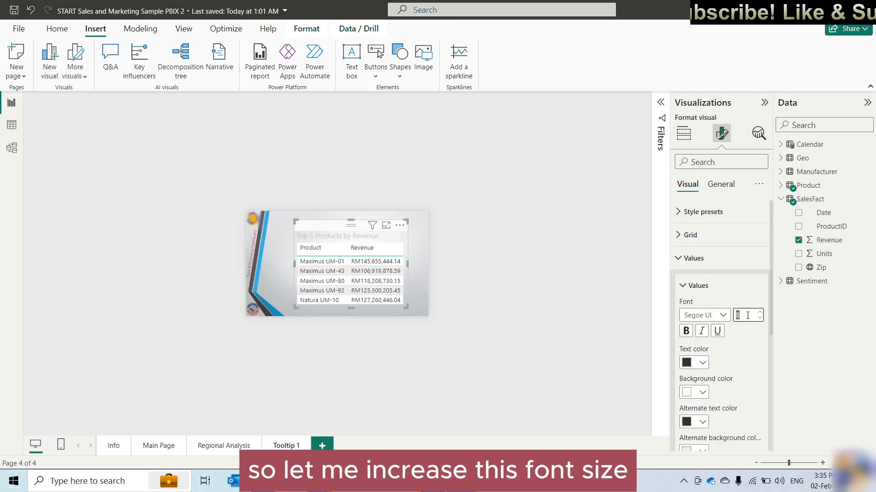
text(9)
key(Up)
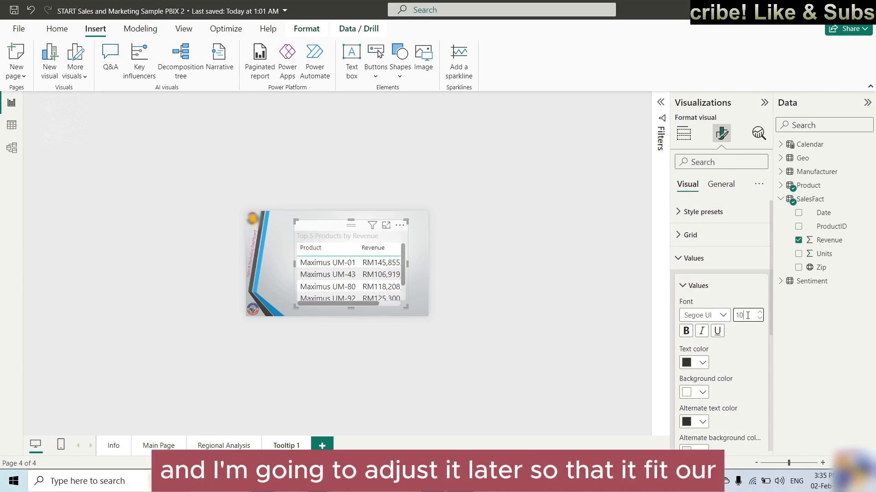
drag(334, 229, 321, 220)
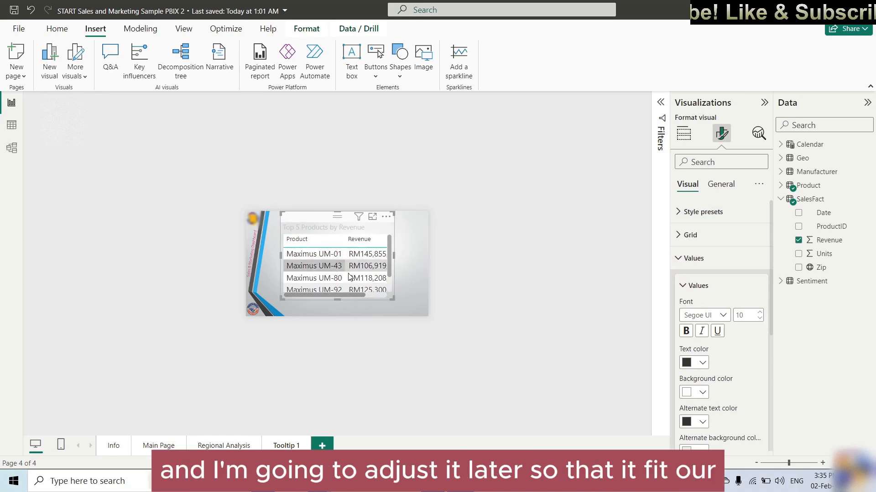
drag(393, 301, 420, 316)
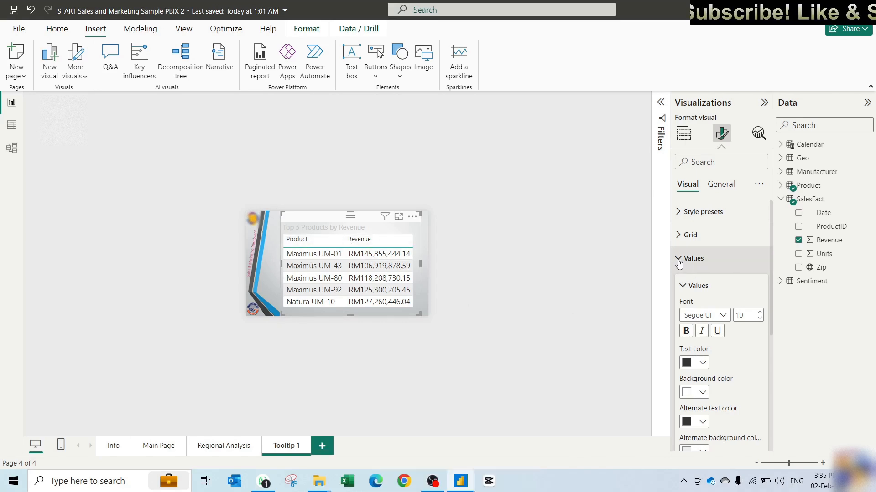
Step: Set the font size of the table's column headers to 10 and deselect the visual
scroll(718, 288, down, 2)
scroll(725, 376, up, 3)
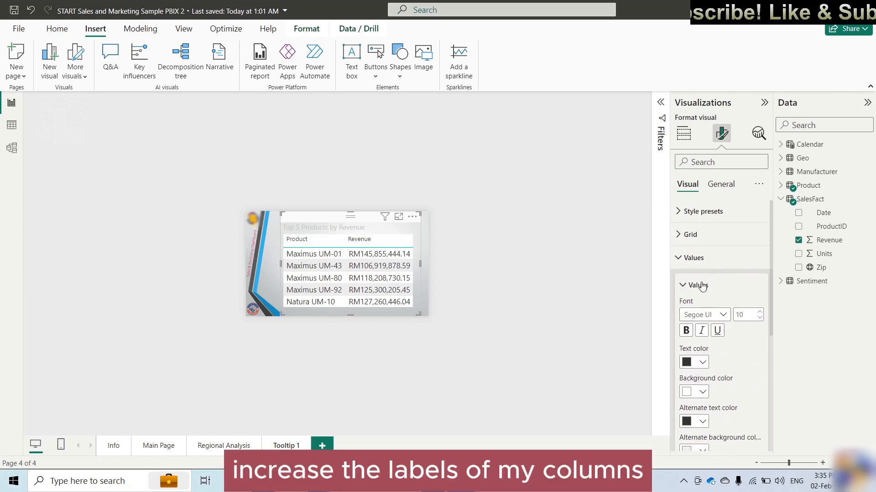
click(686, 258)
click(685, 282)
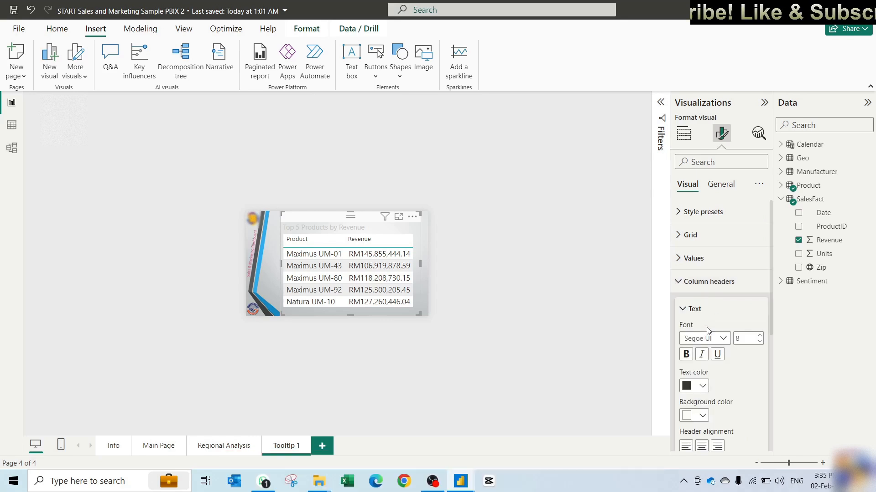
click(748, 337)
text(10)
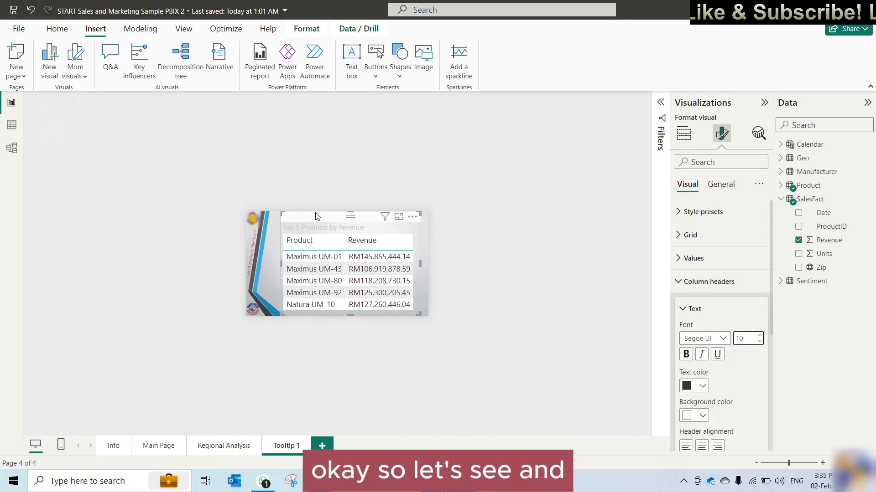
click(254, 269)
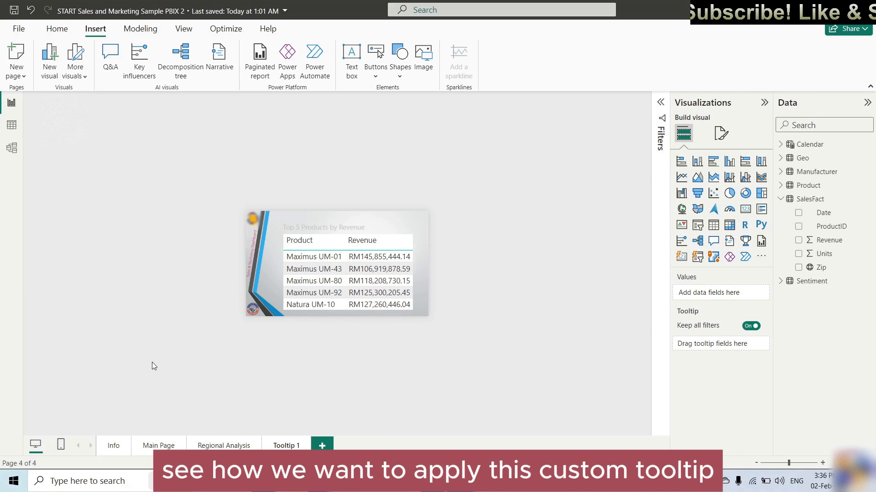
Step: On the Main Page, set the Revenue by Year line chart's report page tooltip to Tooltip 1
click(158, 446)
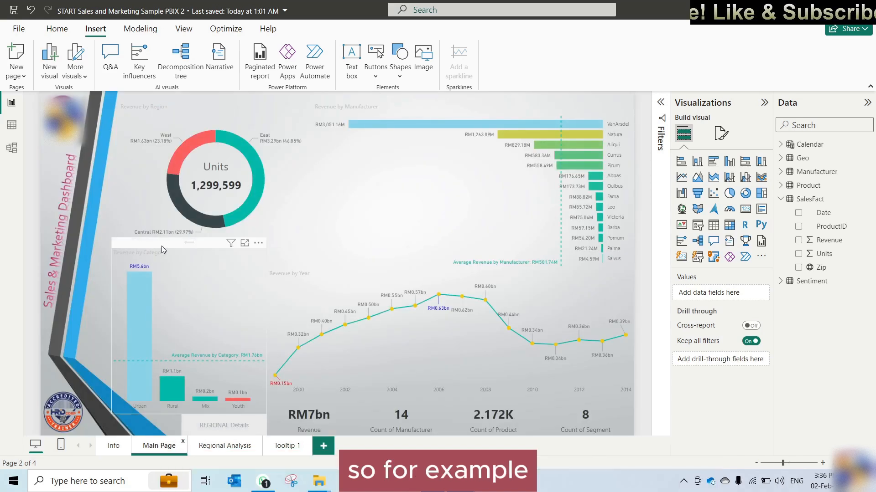
click(344, 270)
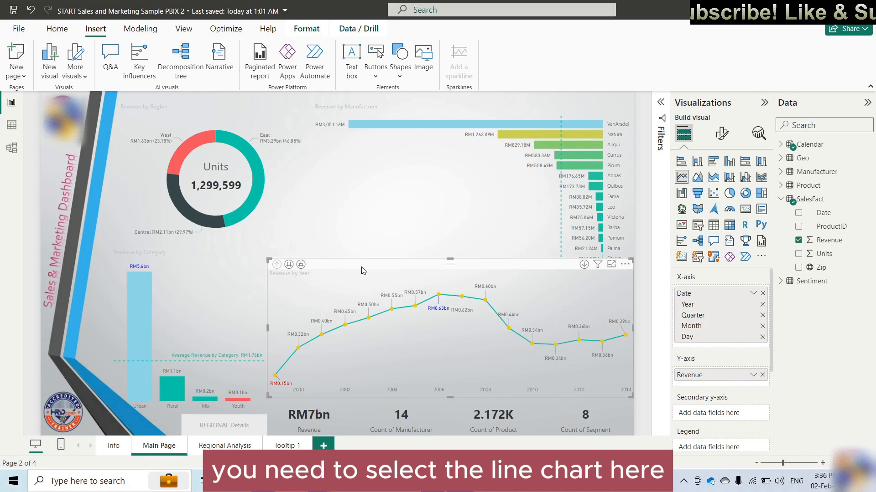
click(722, 134)
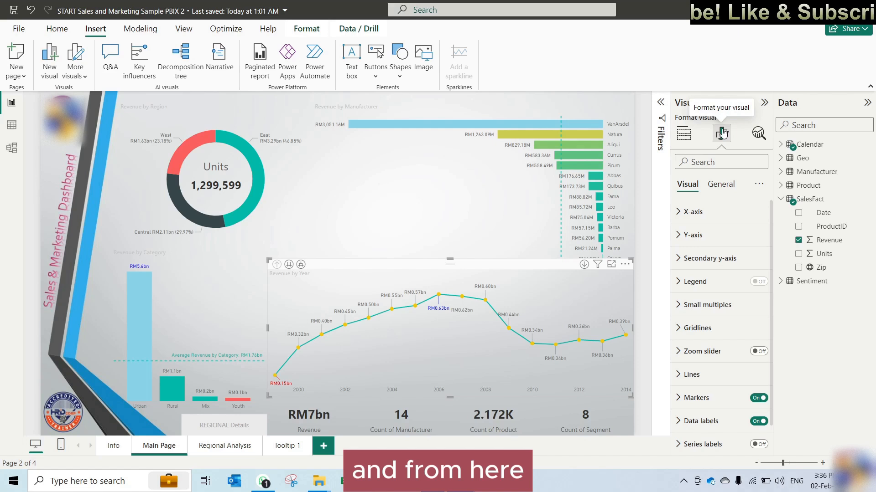
click(723, 186)
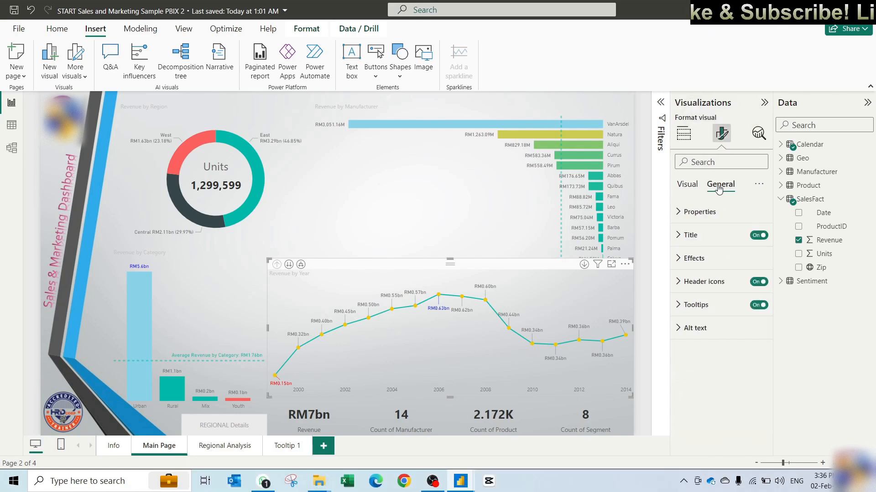
click(681, 310)
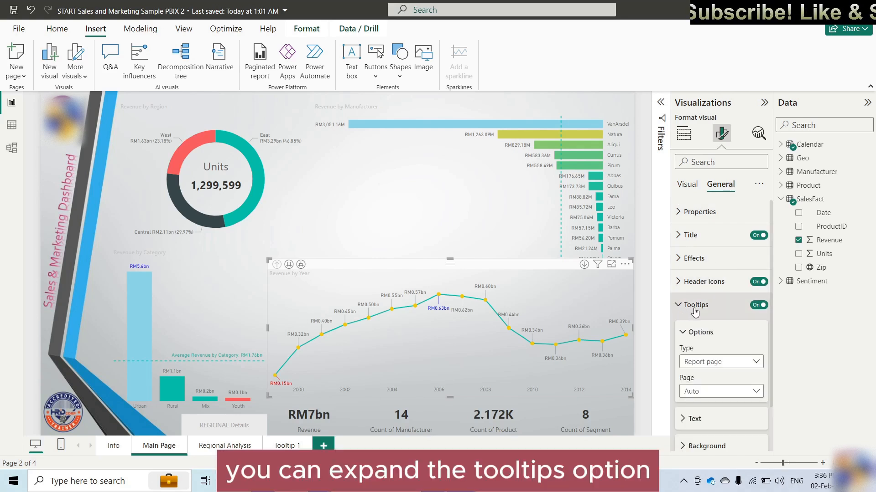
scroll(693, 310, down, 1)
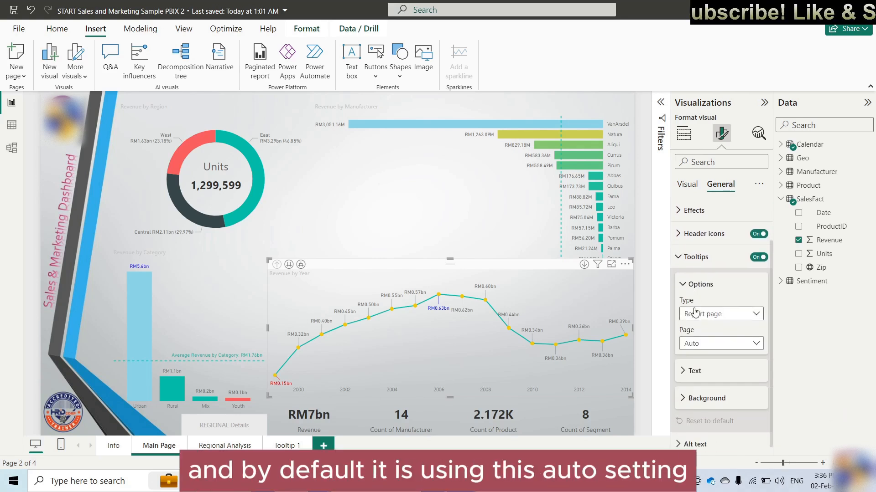
click(706, 343)
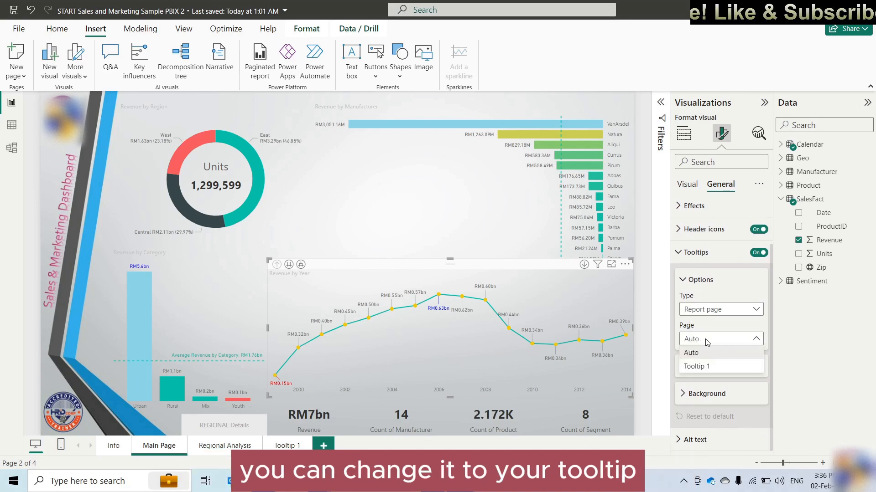
click(702, 372)
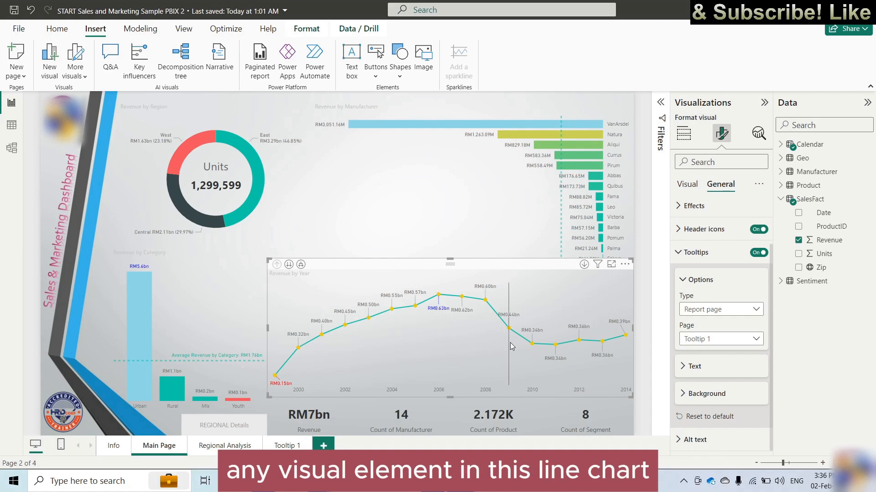
Step: Check the custom tooltip on points of the Revenue by Year chart and compare it with the Revenue by Manufacturer chart's tooltip
mouse_move(508, 355)
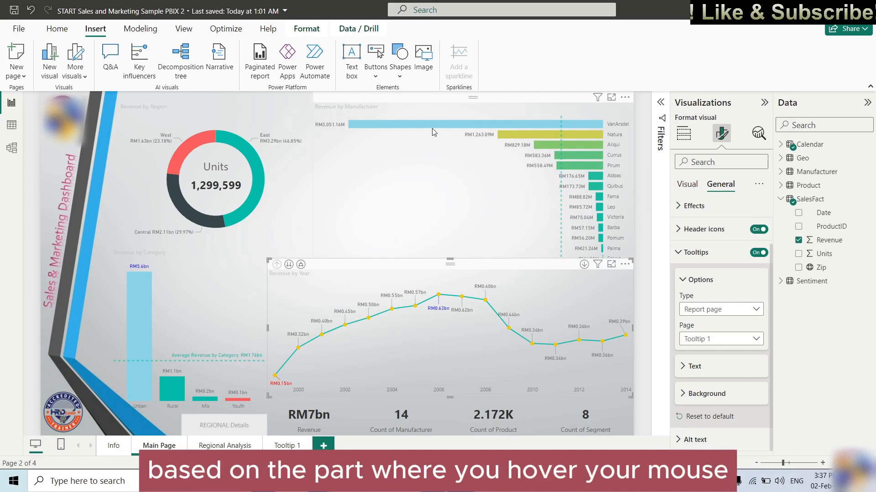
mouse_move(451, 126)
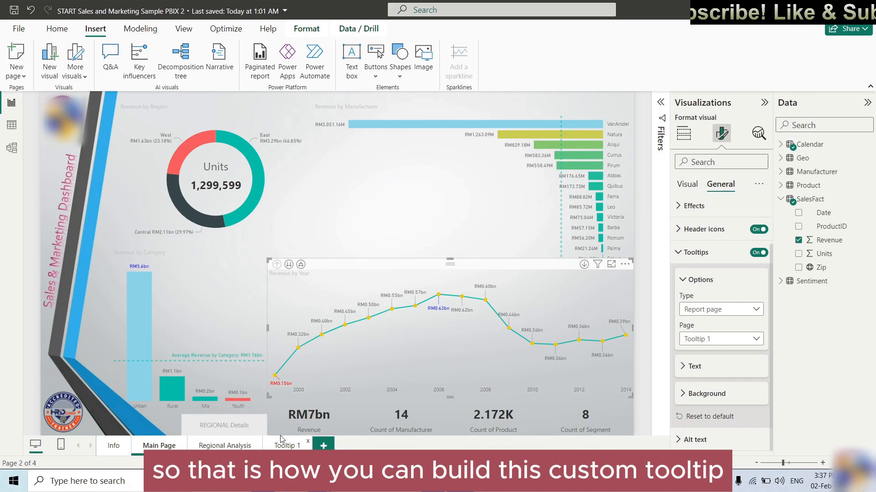
mouse_move(344, 350)
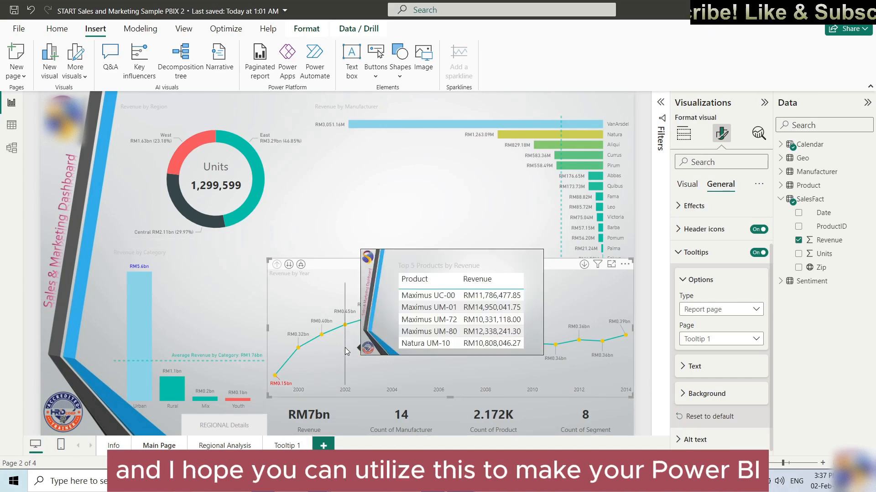